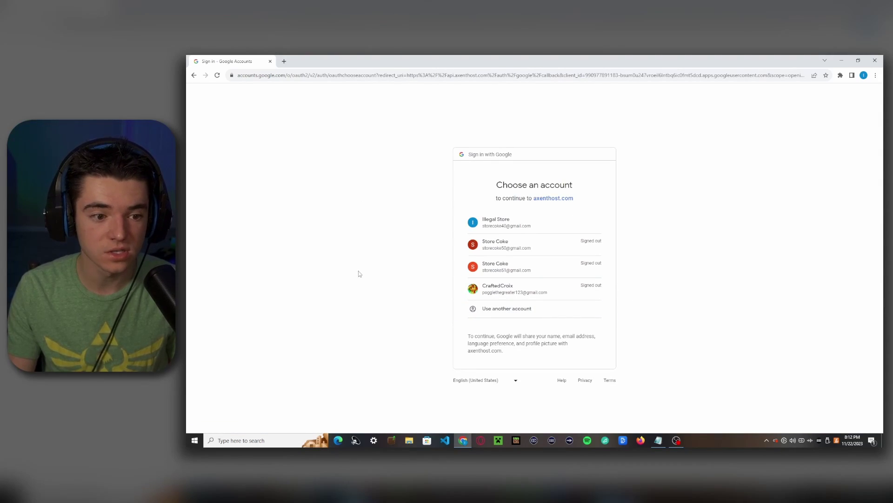
# Choose the first Google account in the account picker to sign in to AxentHost
pyautogui.click(496, 221)
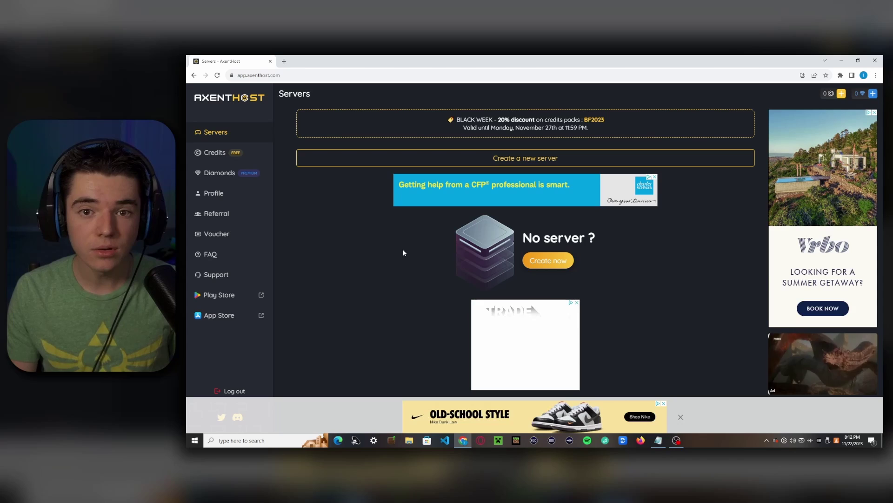
# Start a new server, get past the full-page ad, and choose the Minecraft offer
pyautogui.click(539, 260)
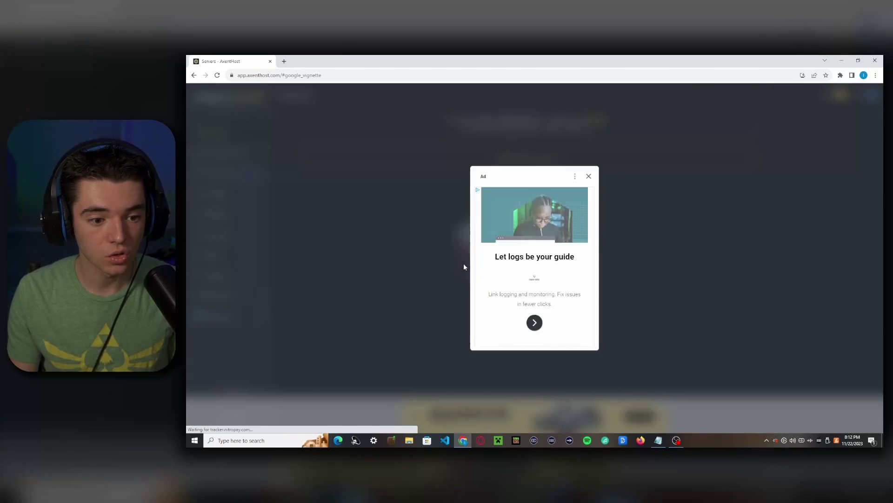
pyautogui.click(533, 321)
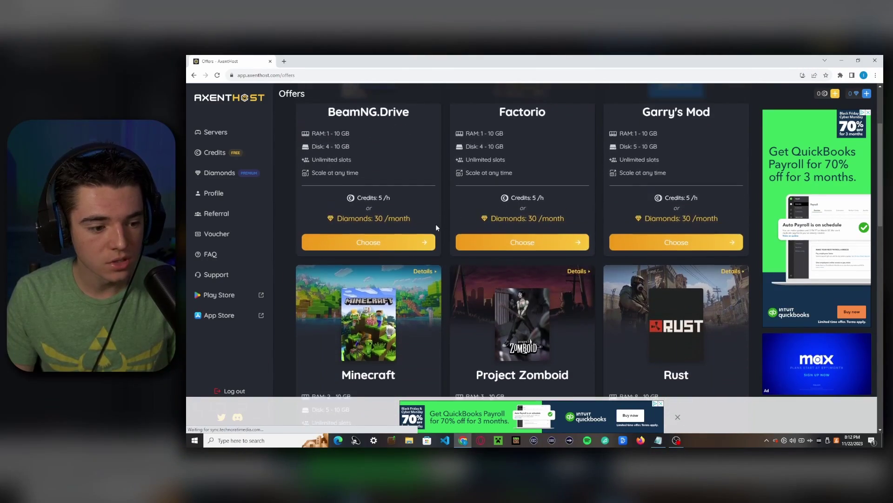
pyautogui.scroll(-3, 419, 279)
pyautogui.scroll(-1, 393, 344)
pyautogui.scroll(-2, 393, 345)
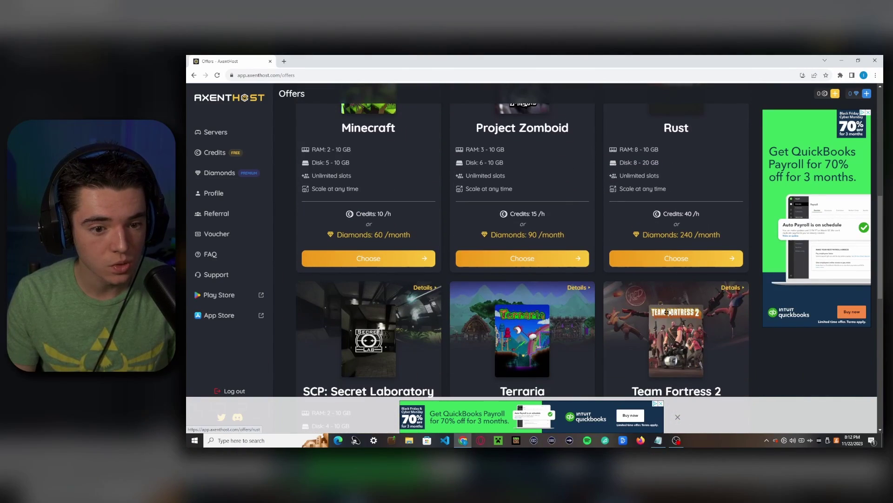
pyautogui.scroll(-4, 442, 258)
pyautogui.scroll(-3, 442, 258)
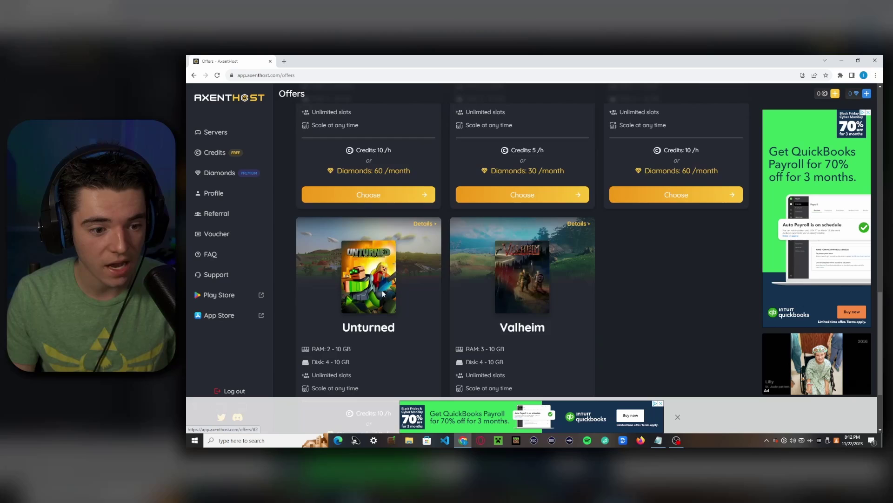
pyautogui.scroll(8, 453, 257)
pyautogui.scroll(4, 453, 255)
pyautogui.scroll(-3, 572, 209)
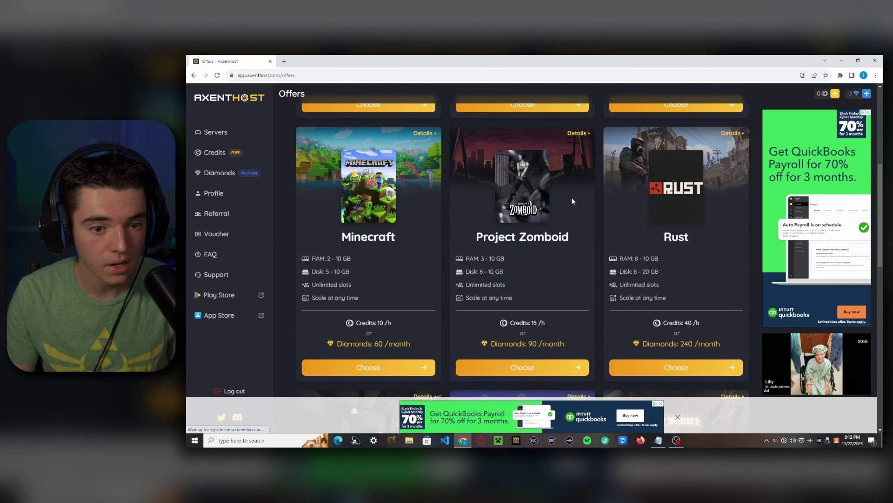
pyautogui.click(389, 365)
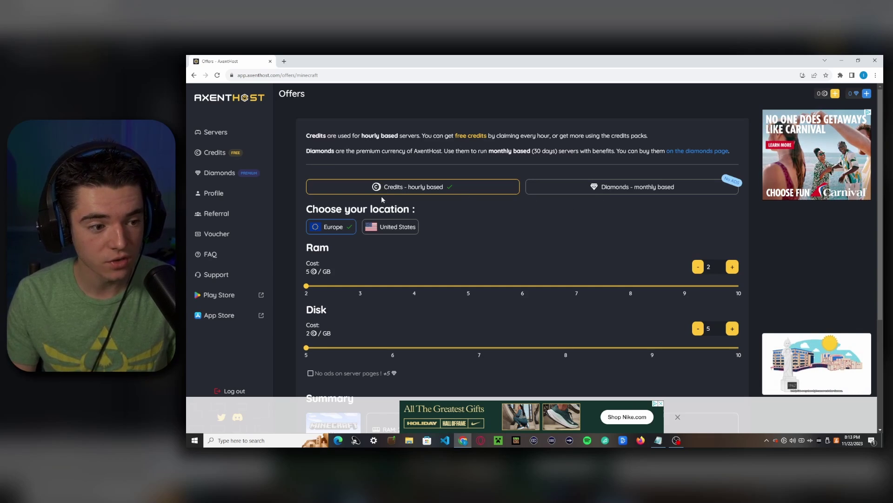
pyautogui.scroll(-1, 382, 196)
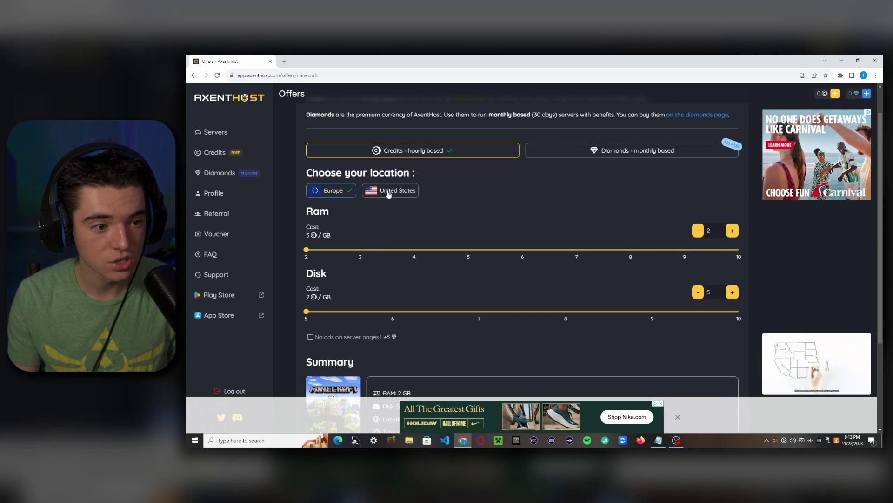
pyautogui.scroll(-1, 408, 197)
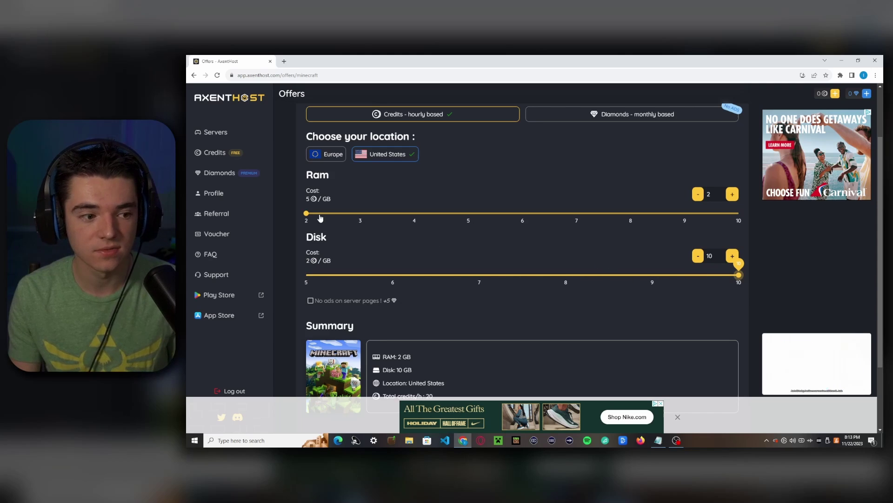
# Set the RAM to 2 GB and the disk to 5 GB, then create the Minecraft server
pyautogui.click(522, 213)
pyautogui.click(670, 213)
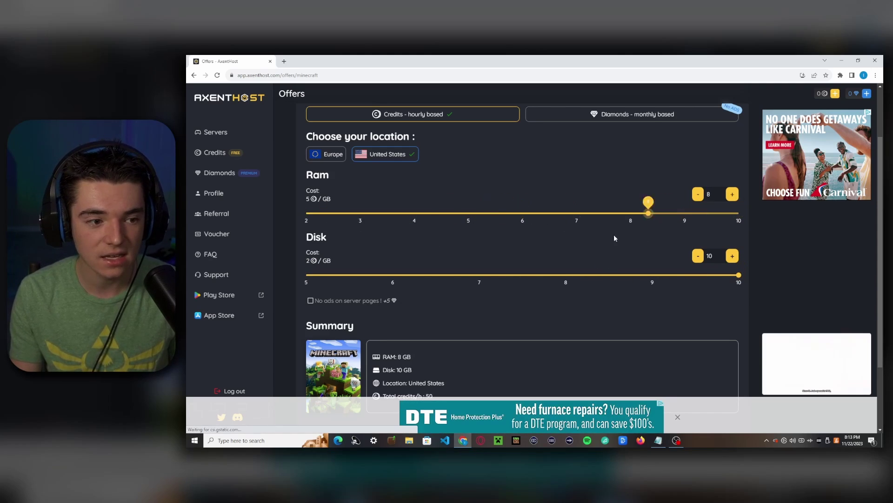
pyautogui.click(307, 213)
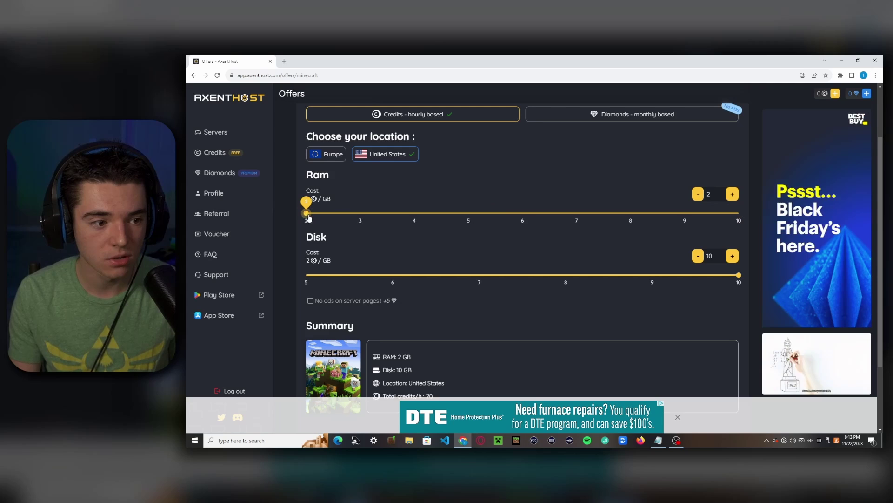
pyautogui.moveTo(738, 274); pyautogui.dragTo(305, 274)
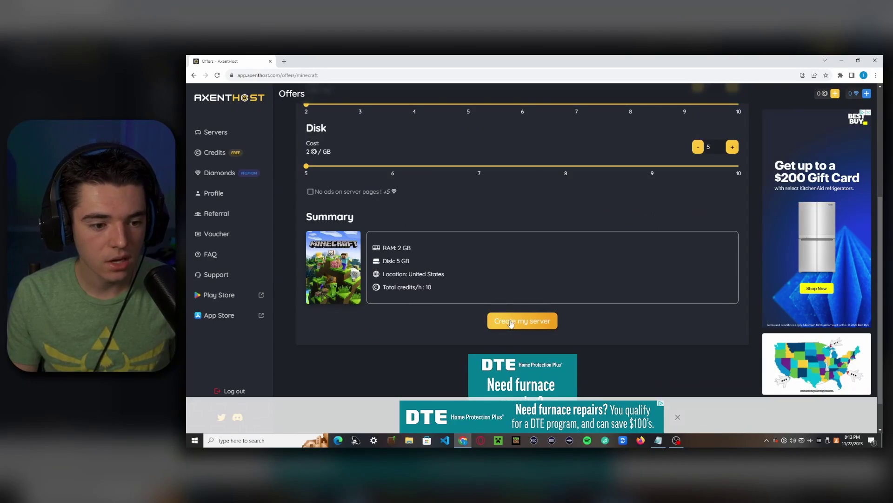
pyautogui.click(511, 323)
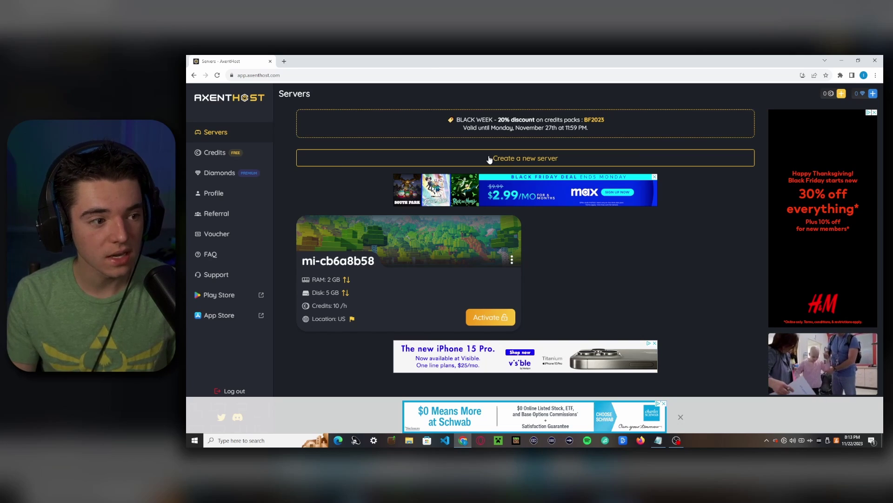
# Claim the hourly free credits once on the Credits page after passing the reCAPTCHA
pyautogui.click(230, 153)
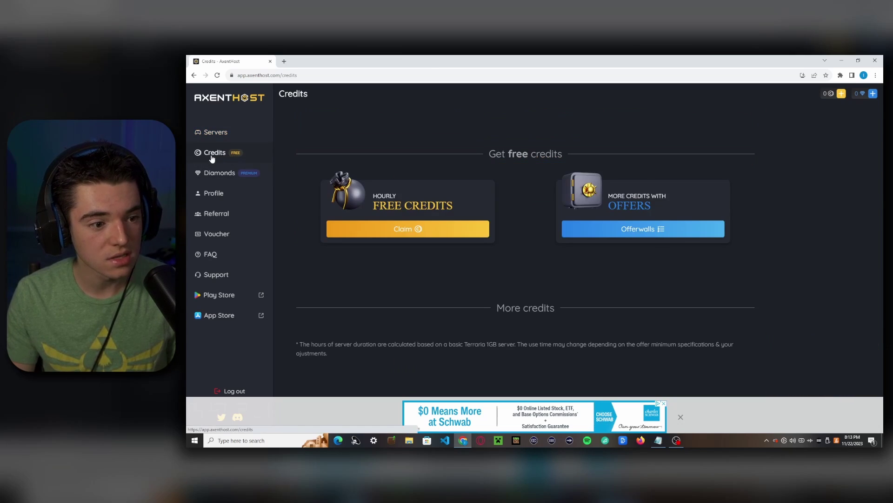
pyautogui.click(377, 229)
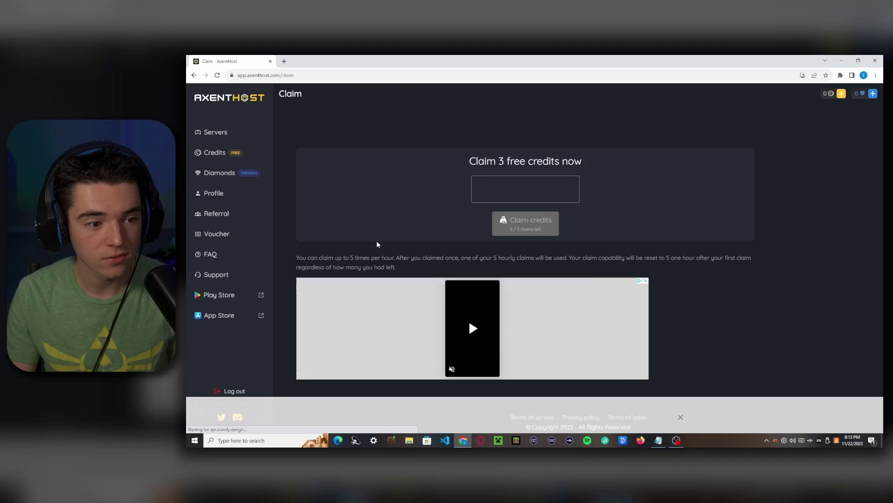
pyautogui.click(478, 246)
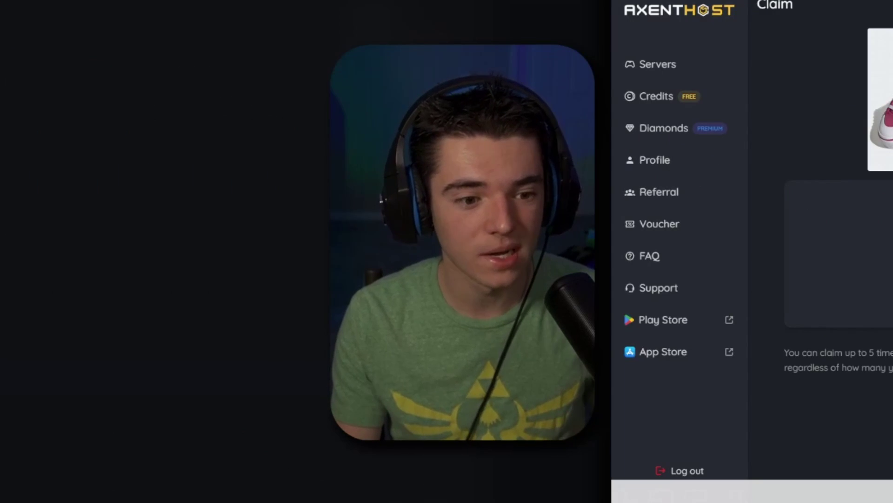
pyautogui.click(510, 282)
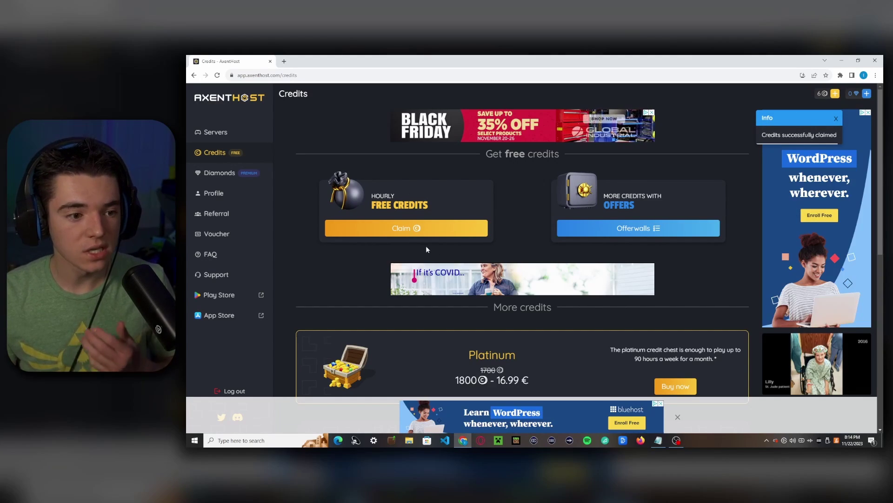
# Repeat the hourly free credit claim until the balance reaches 15 credits
pyautogui.click(410, 230)
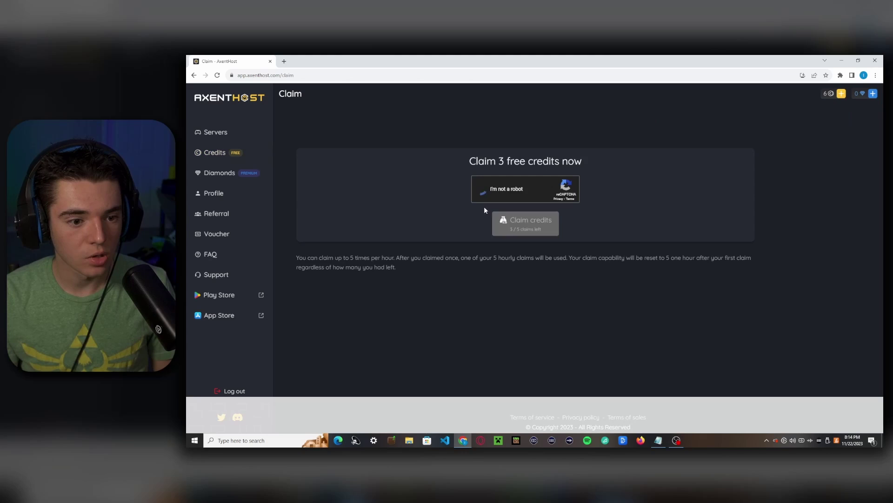
pyautogui.click(516, 283)
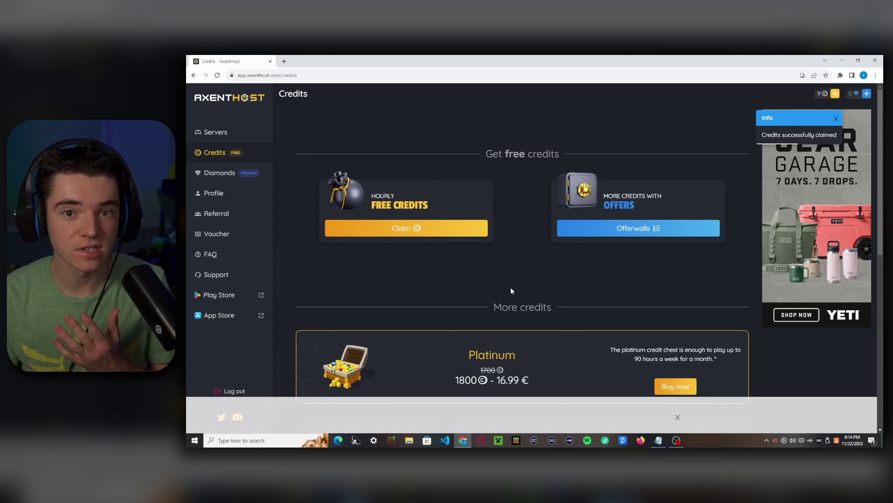
pyautogui.click(419, 228)
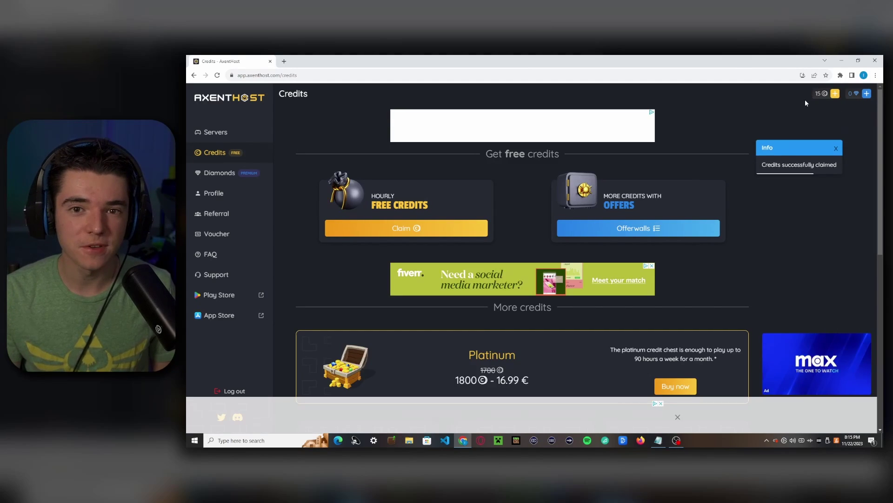
# Activate the Minecraft server from the Servers list and accept the Mojang EULA
pyautogui.click(215, 133)
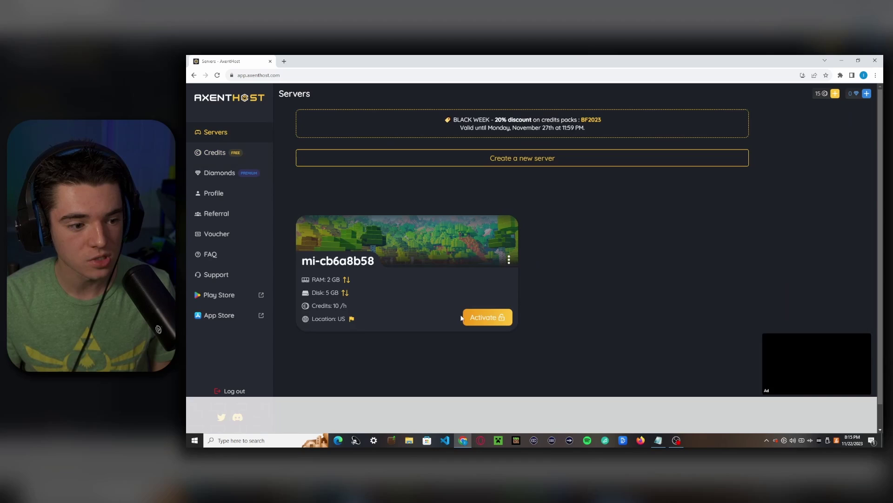
pyautogui.click(490, 317)
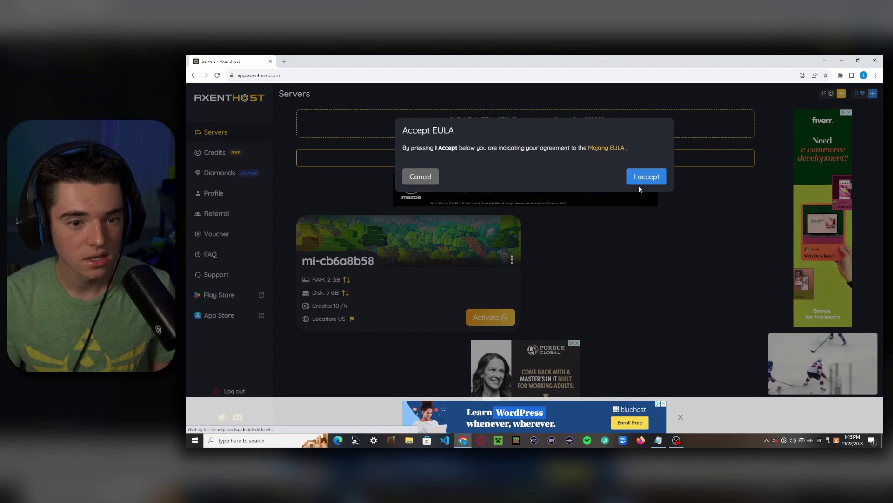
pyautogui.click(647, 176)
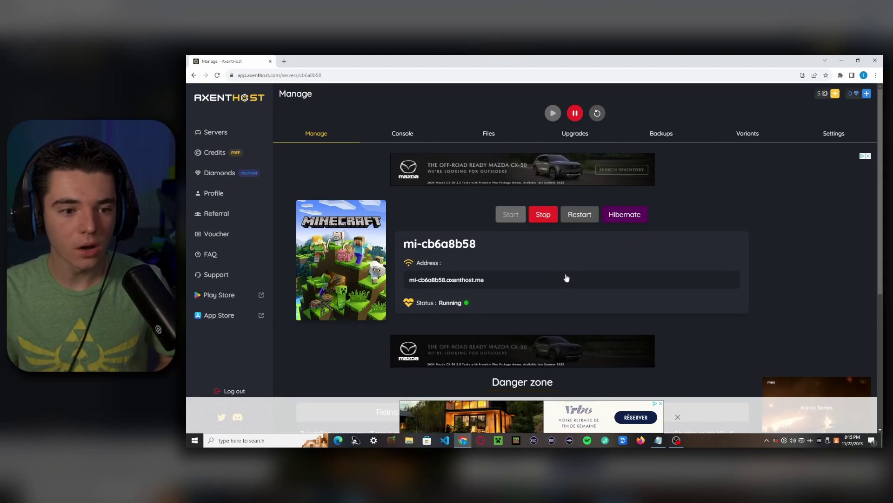
pyautogui.scroll(-3, 459, 167)
pyautogui.scroll(-3, 475, 223)
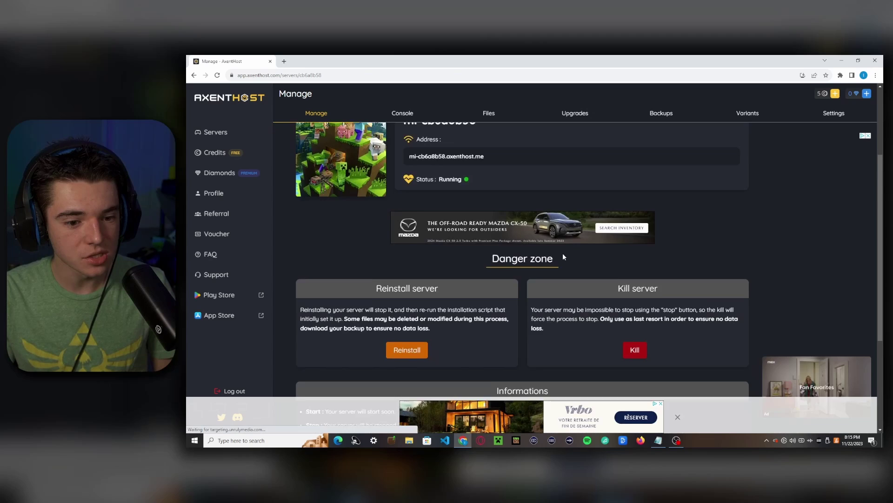
pyautogui.scroll(-3, 482, 251)
pyautogui.scroll(-1, 487, 282)
pyautogui.scroll(5, 489, 282)
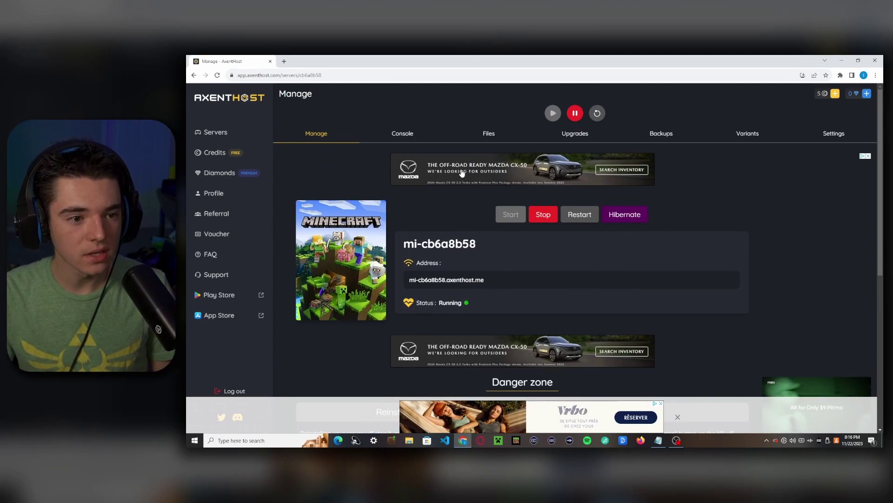
# Edit server.properties for enforce-secure-profile=false and a huge max-players value, then save
pyautogui.click(489, 132)
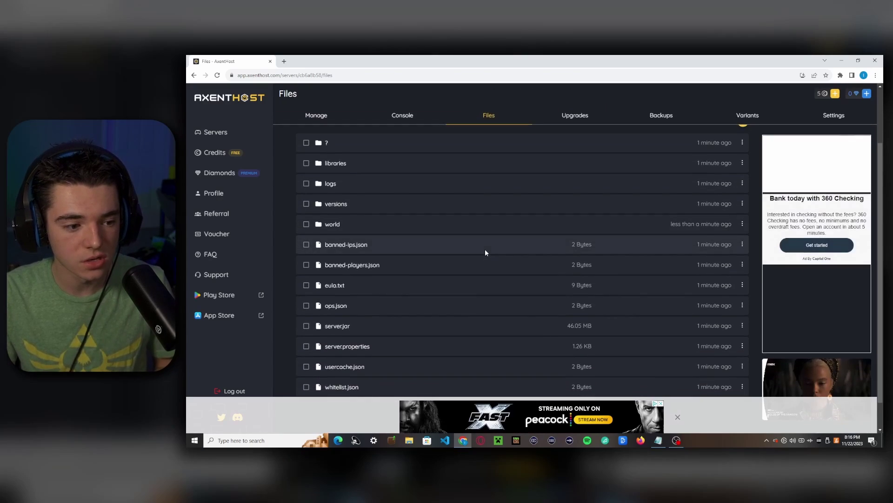
pyautogui.scroll(-3, 486, 249)
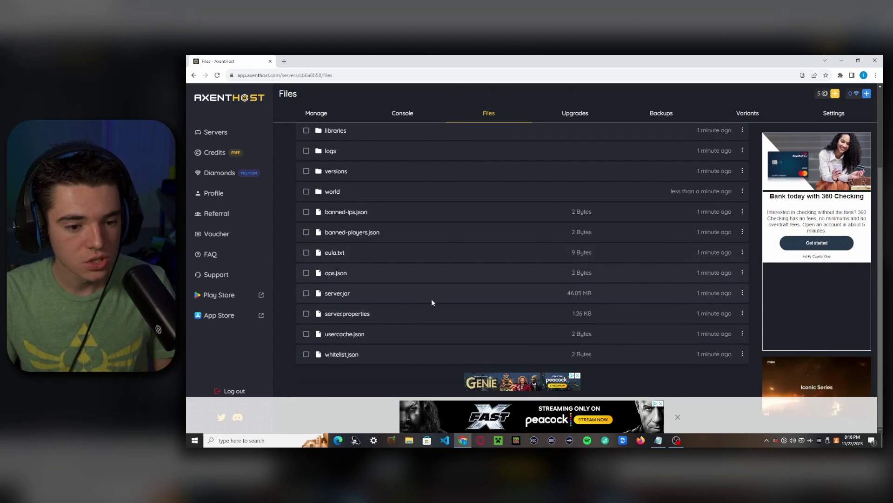
pyautogui.click(400, 319)
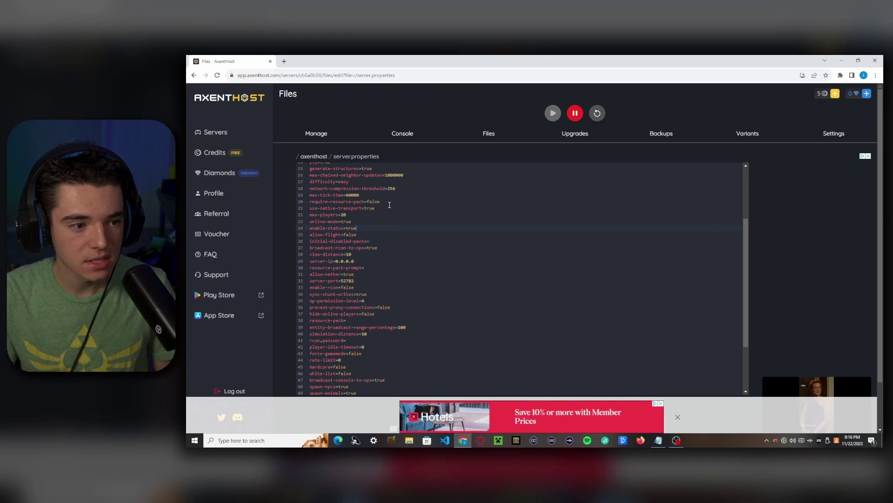
pyautogui.scroll(5, 391, 244)
pyautogui.write('false')
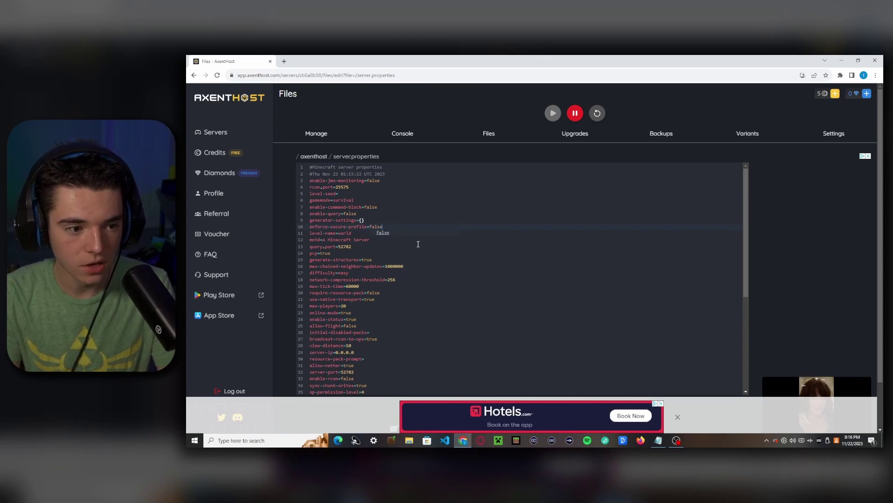
pyautogui.scroll(-2, 419, 244)
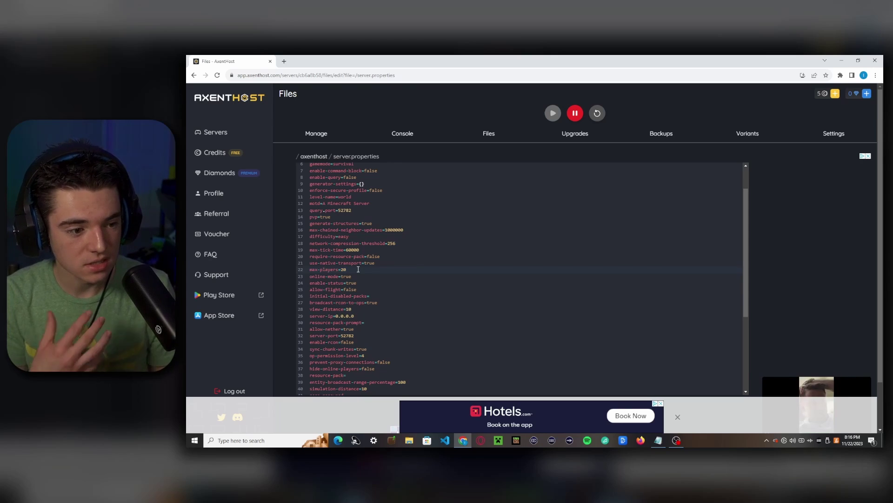
pyautogui.write('0000')
pyautogui.write('00000')
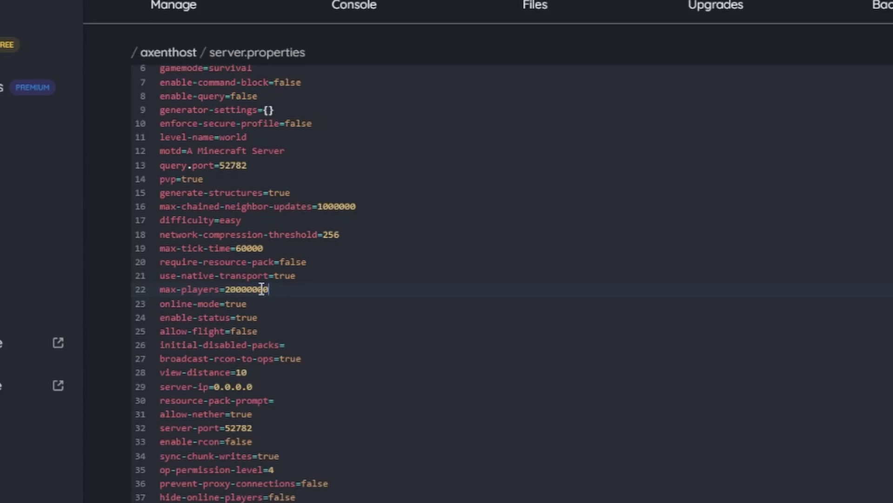
pyautogui.write('00000000000000000000000')
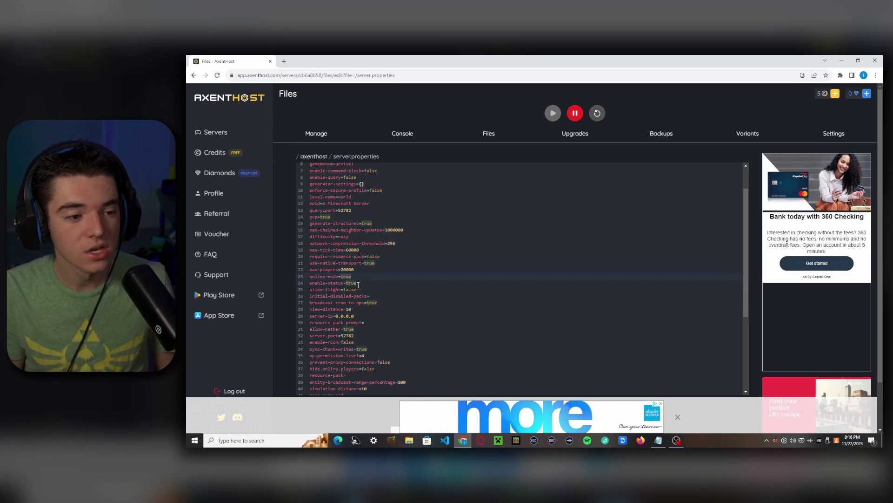
pyautogui.scroll(-5, 369, 295)
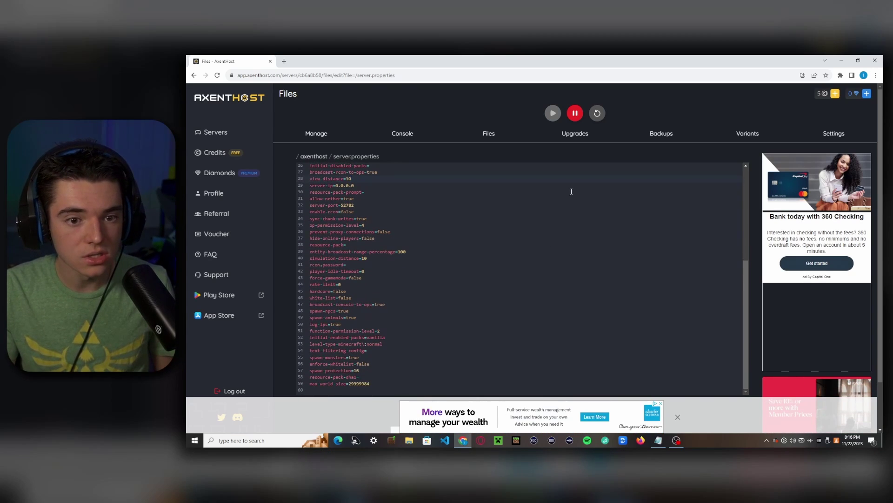
pyautogui.scroll(-3, 570, 192)
pyautogui.click(521, 356)
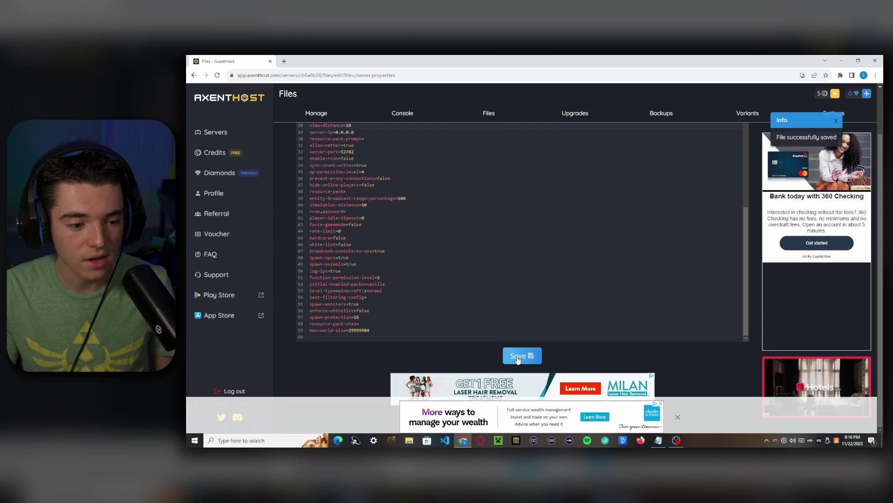
pyautogui.scroll(5, 450, 280)
# Restart the server, wait until it is running, then copy its address
pyautogui.click(315, 133)
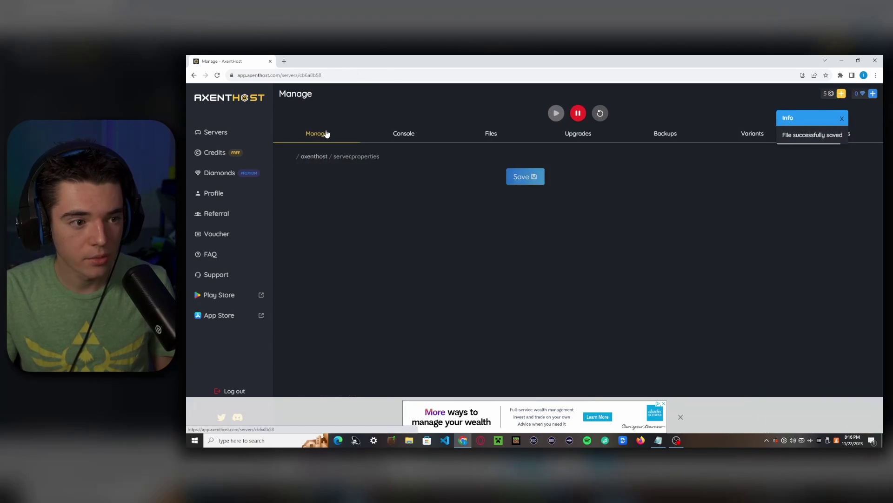
pyautogui.click(574, 215)
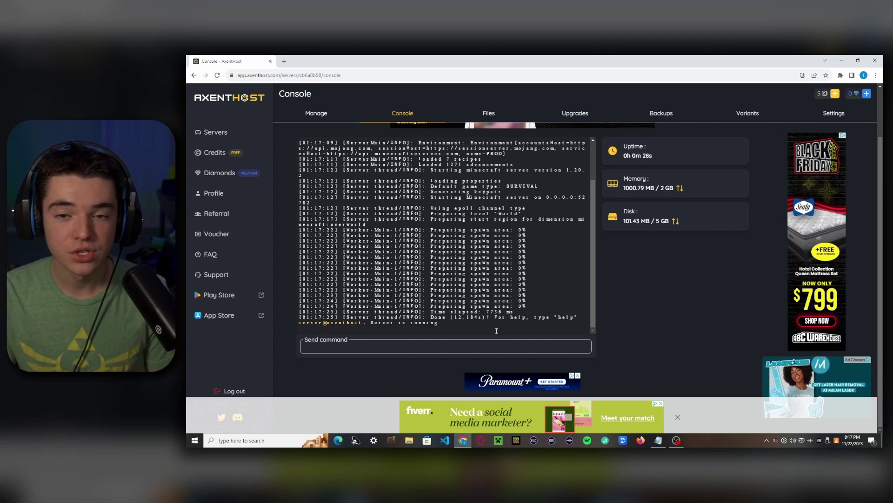
pyautogui.scroll(2, 682, 339)
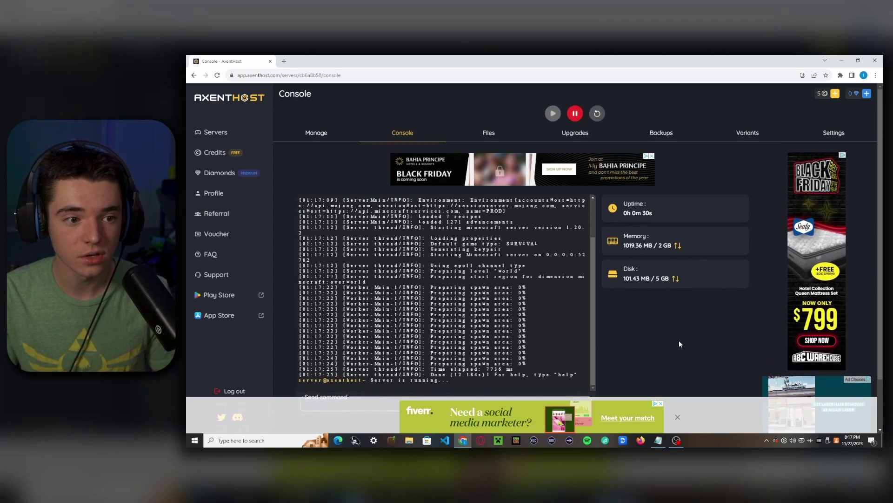
pyautogui.click(316, 134)
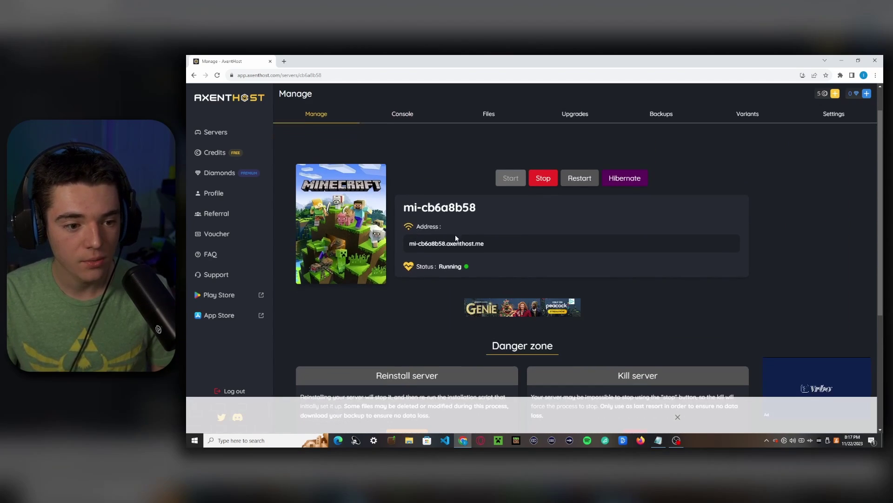
pyautogui.click(462, 243)
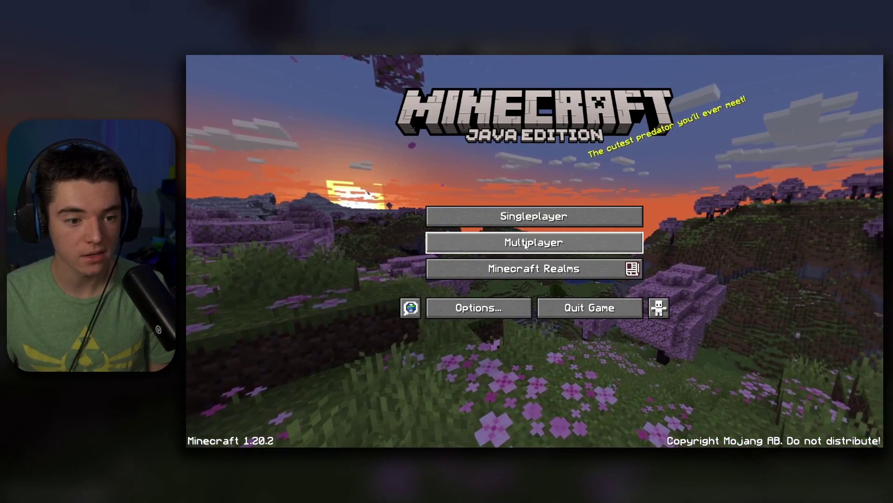
# Add server 'join the craftedsmp!!!' at mi-cb6a8b58.axenthost.me to Multiplayer, then join it
pyautogui.click(526, 245)
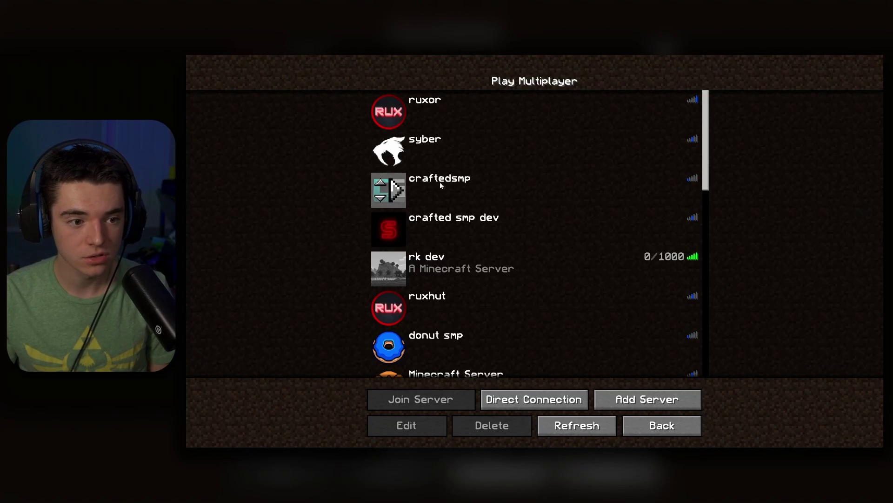
pyautogui.click(632, 399)
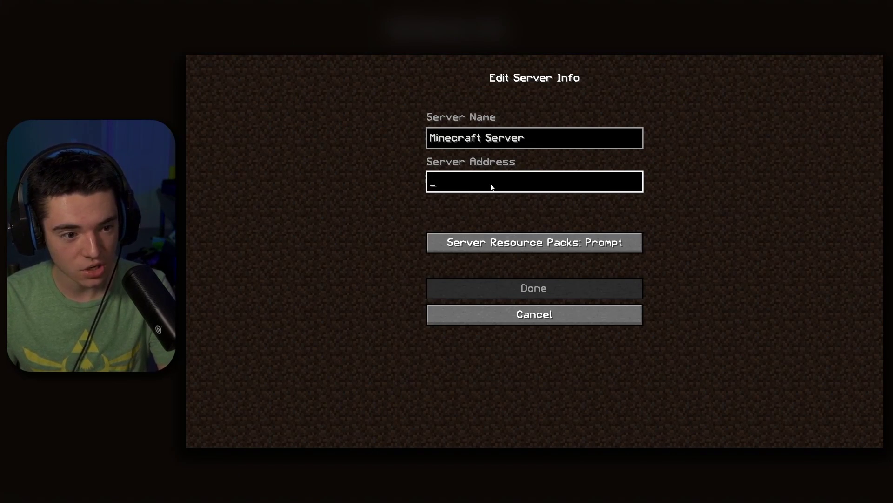
pyautogui.hotkey('ctrl', 'v')
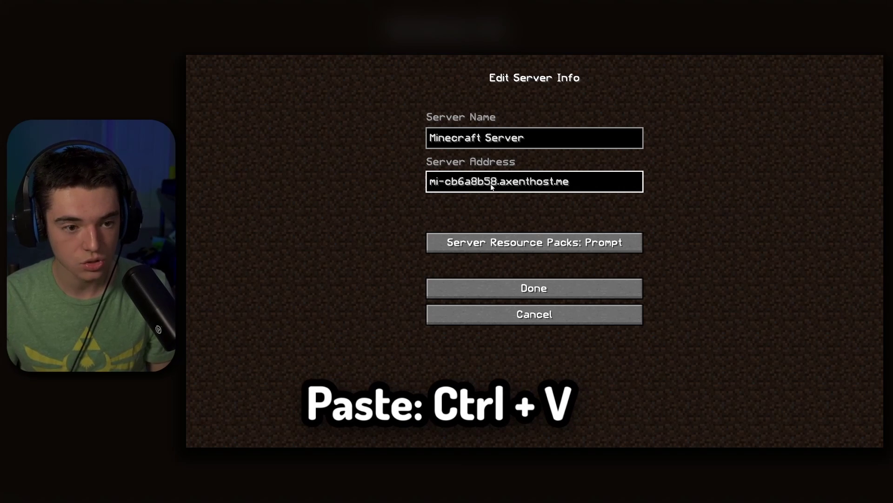
pyautogui.click(535, 138)
pyautogui.press('BackSpace')
pyautogui.press('BackSpace')
pyautogui.press('BackSpace')
pyautogui.press('BackSpace')
pyautogui.press('BackSpace')
pyautogui.press('BackSpace')
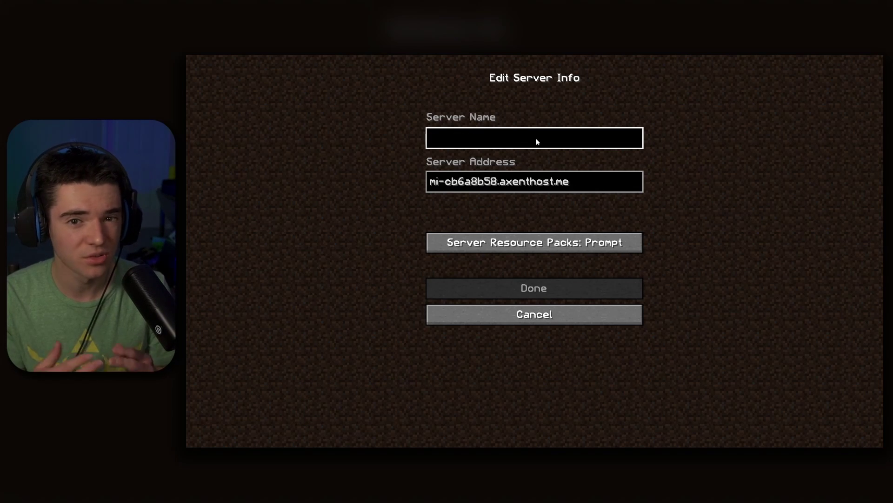
pyautogui.write('Join the craftedsmp!!!!!!!!')
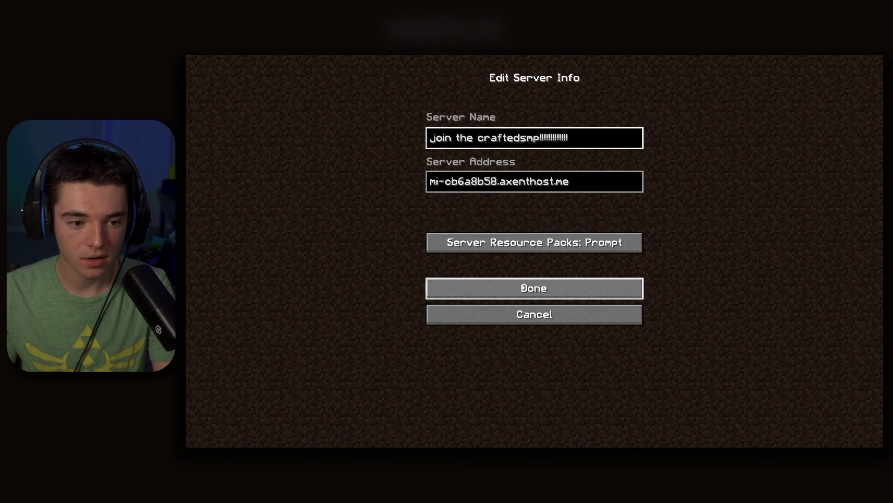
pyautogui.click(534, 287)
pyautogui.scroll(-5, 530, 251)
pyautogui.scroll(-5, 529, 251)
pyautogui.scroll(-5, 530, 251)
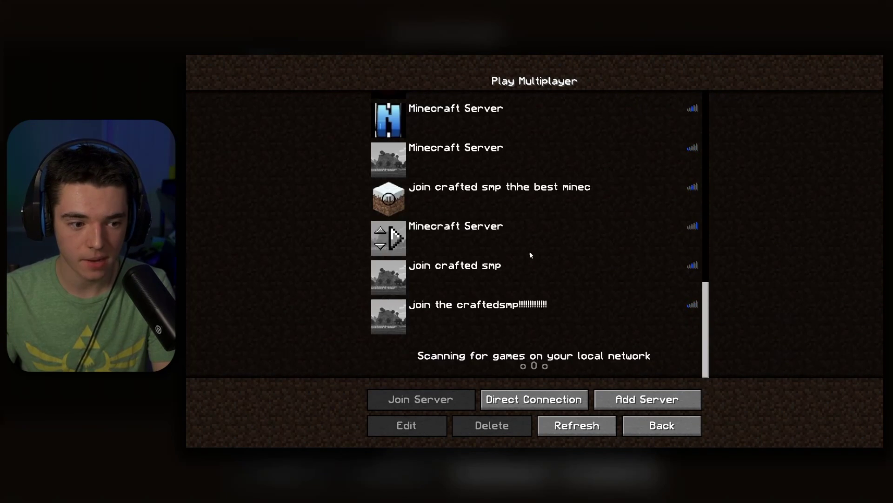
pyautogui.doubleClick(489, 308)
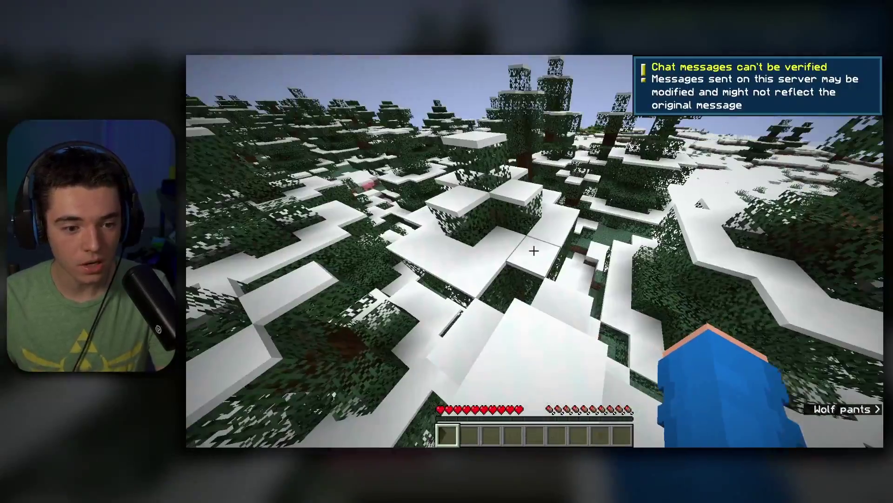
# Look around and fly forward over the snowy taiga forest at spawn
pyautogui.moveTo(533, 250); pyautogui.dragTo(534, 175)
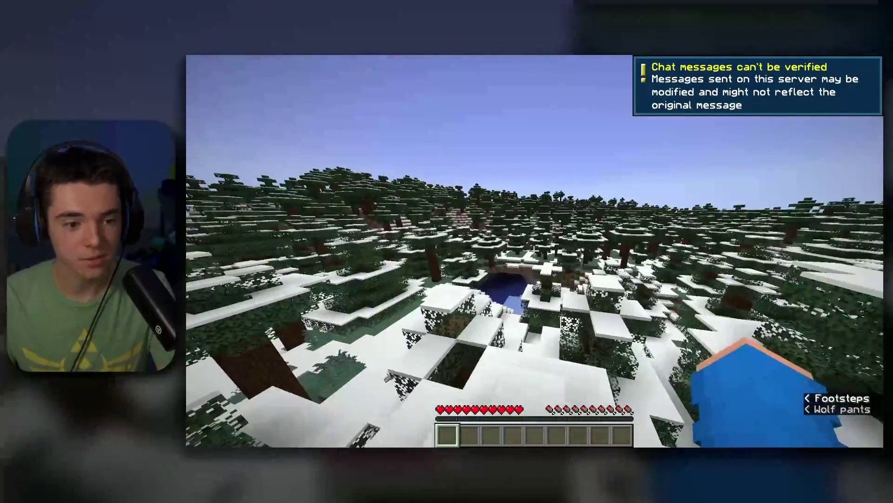
pyautogui.press('w')
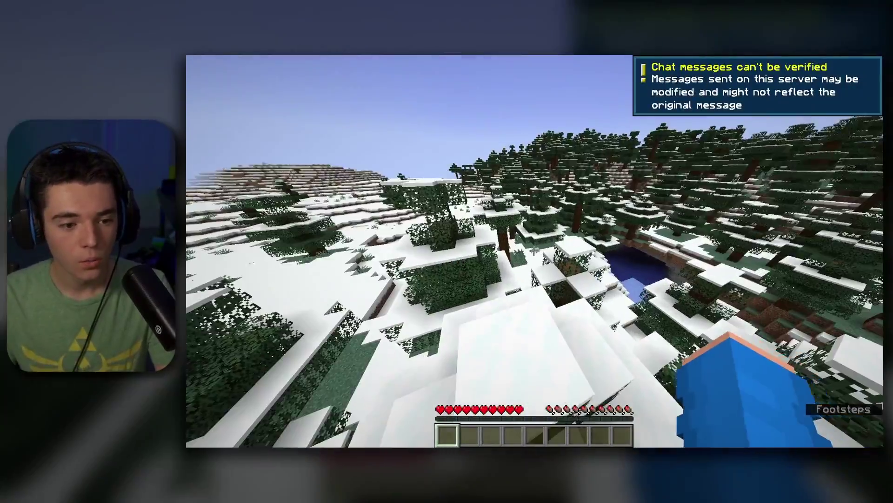
pyautogui.press('w')
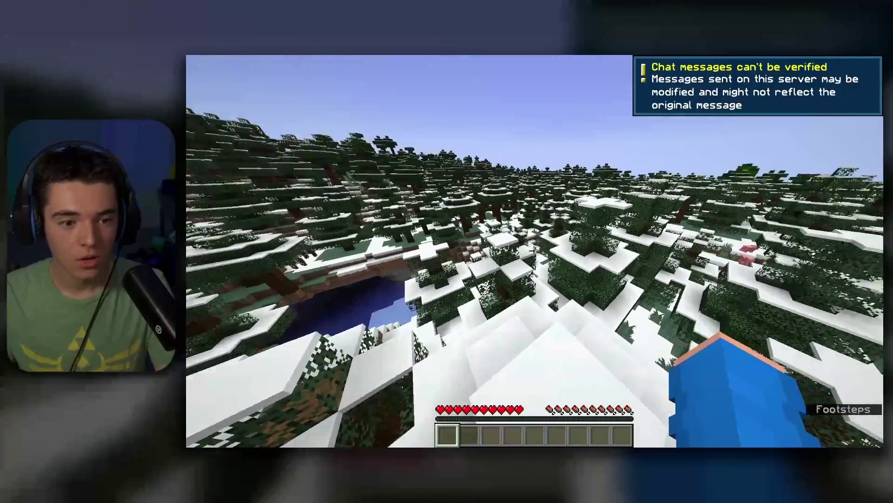